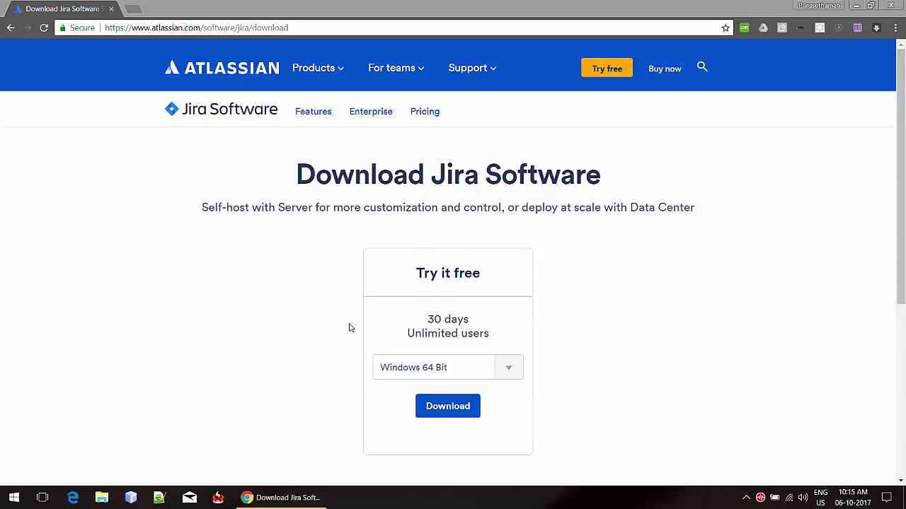
Step: Download the Windows 64 Bit Jira Software installer and open the downloaded .exe
left_click(507, 366)
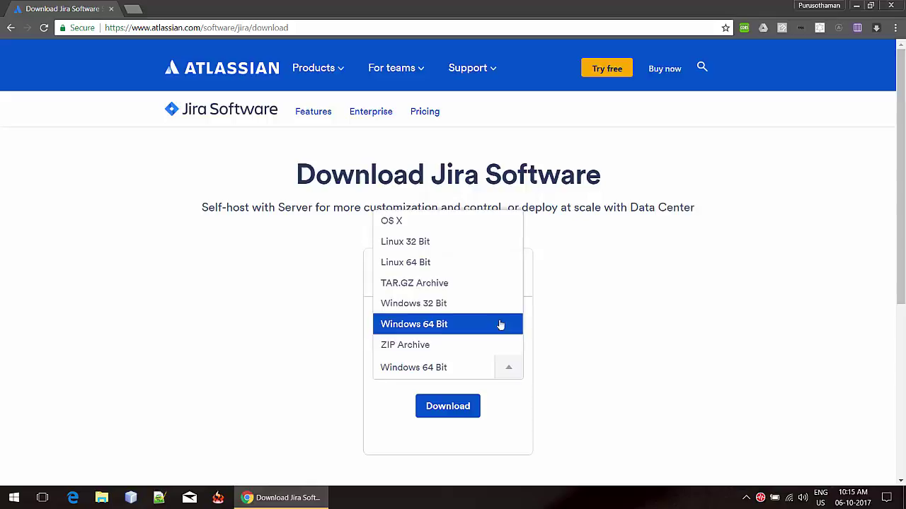
left_click(572, 324)
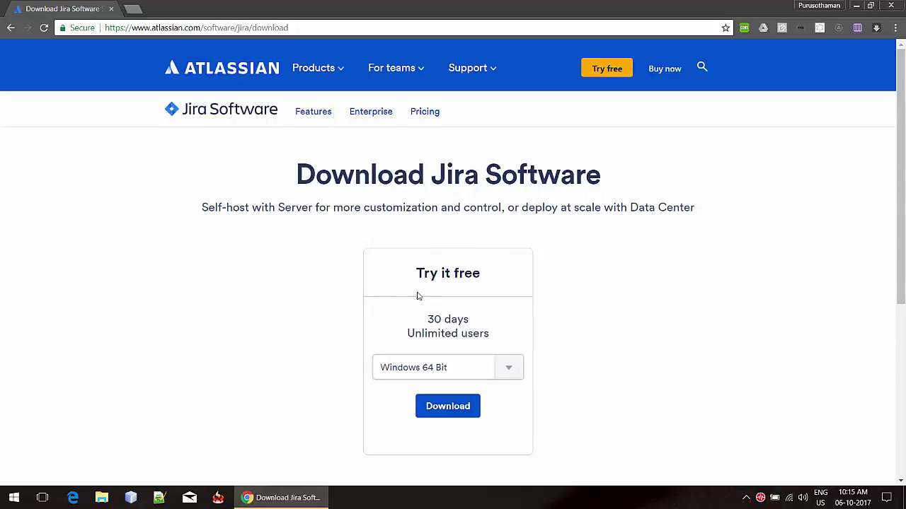
left_click(462, 406)
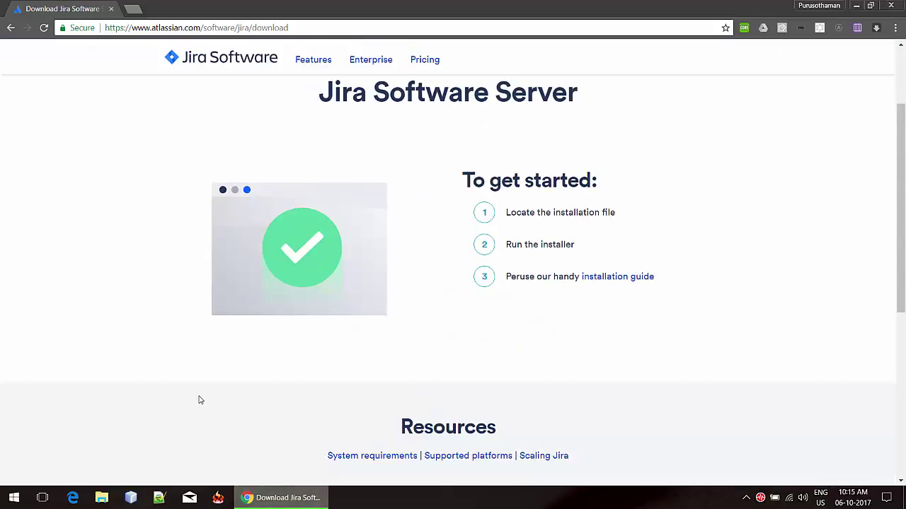
scroll(195, 401, "up", 2)
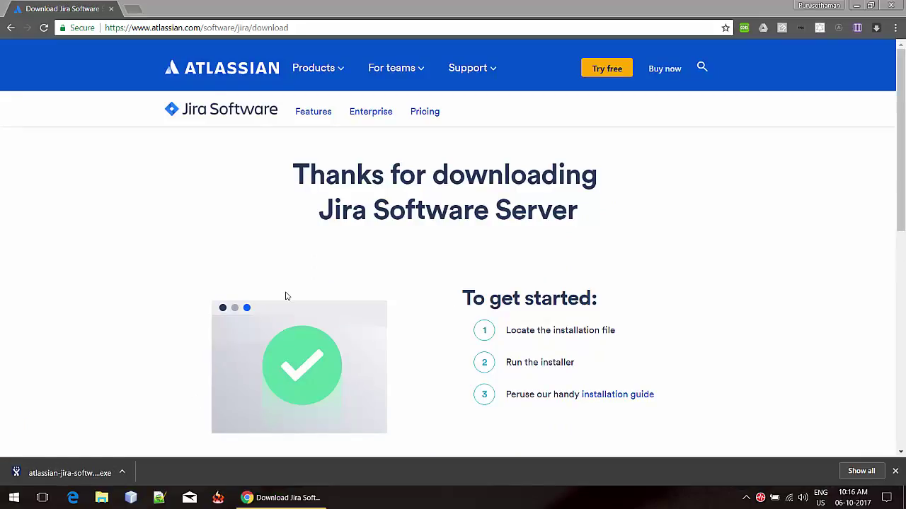
left_click(68, 467)
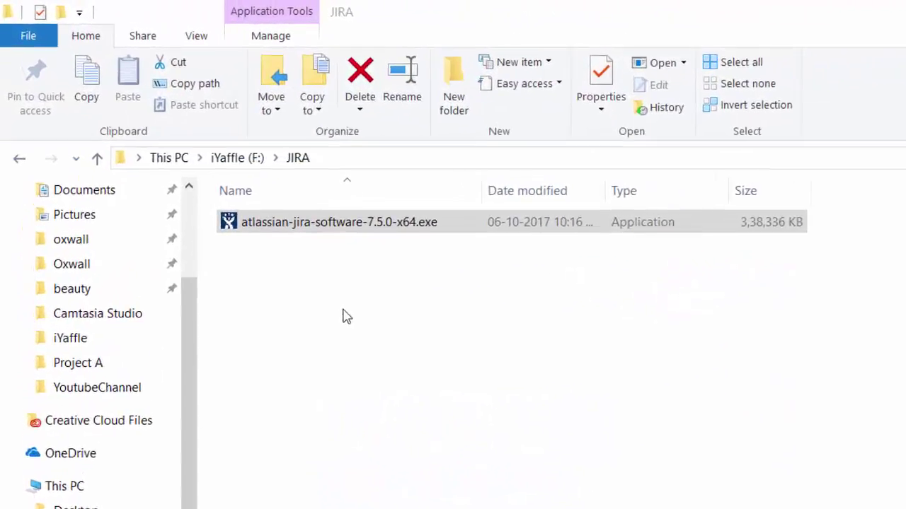
Step: Run atlassian-jira-software-7.5.0-x64.exe from F:\JIRA as administrator
left_click(357, 225)
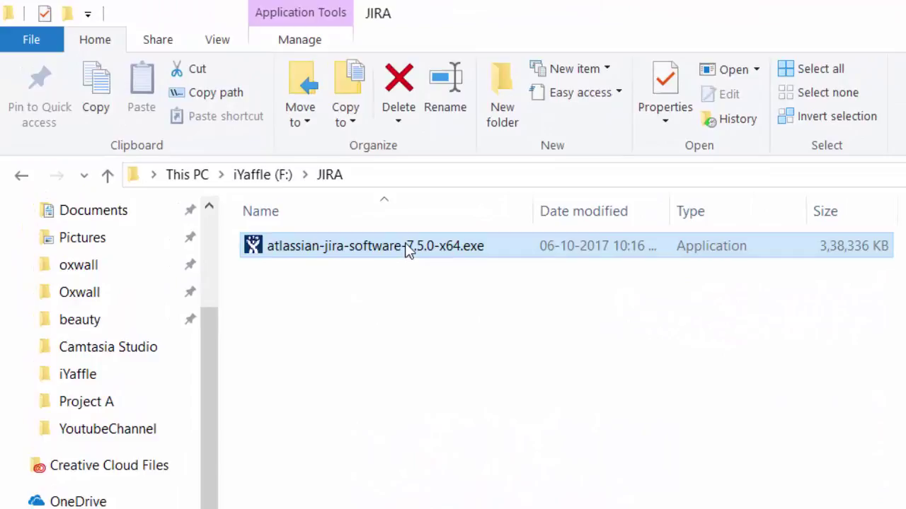
right_click(408, 251)
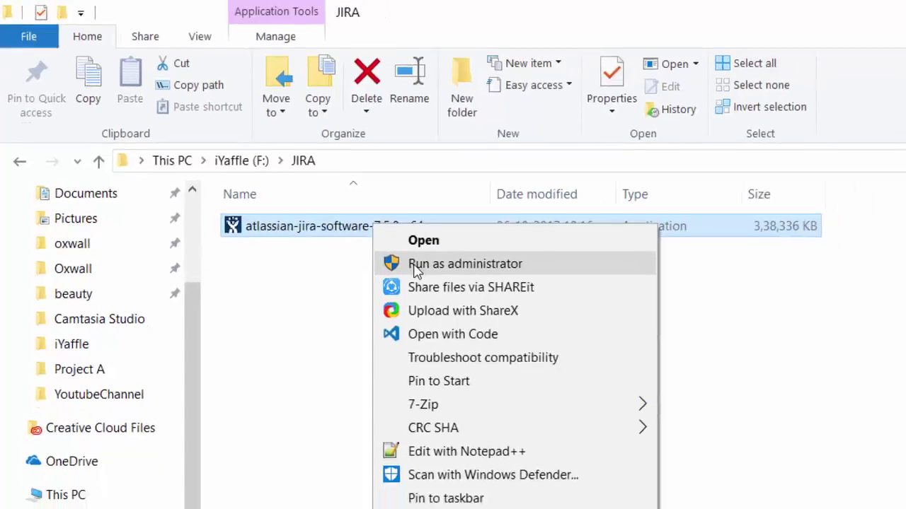
left_click(451, 289)
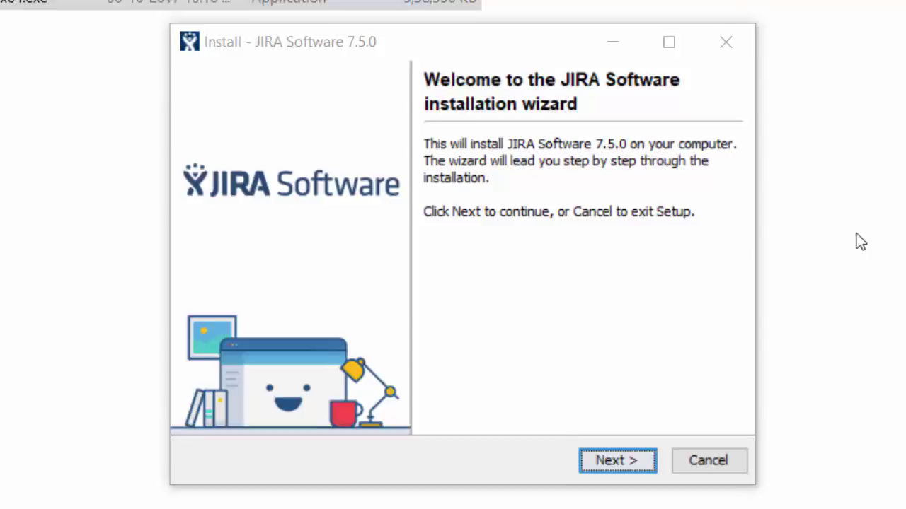
Step: Choose Custom Install and accept the default destination, JIRA Home and Start menu folders
left_click(640, 469)
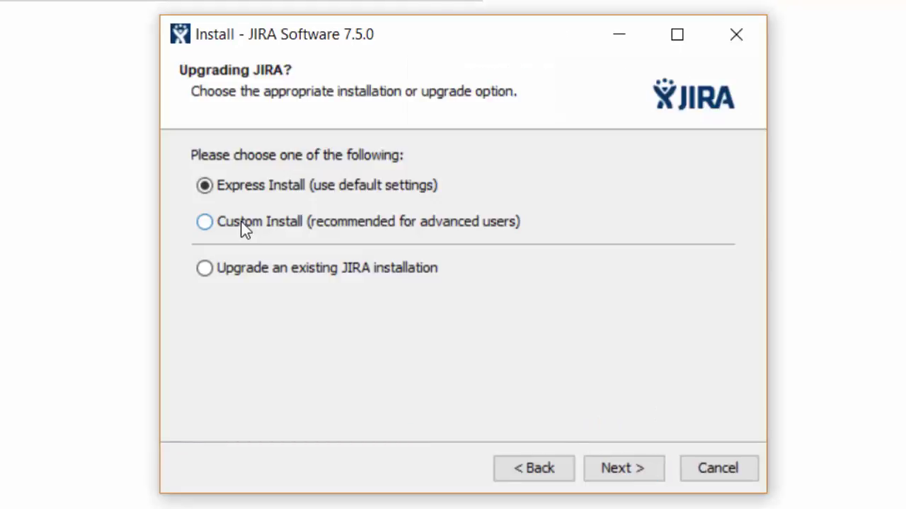
left_click(244, 225)
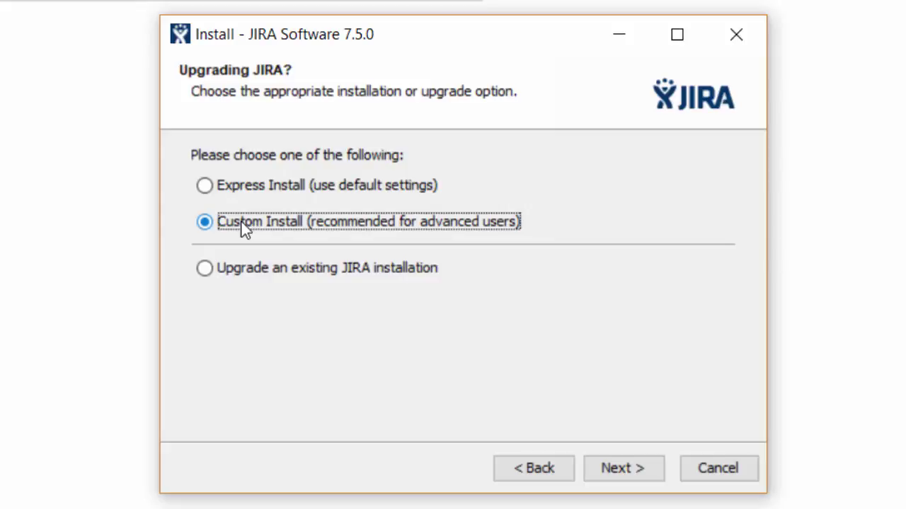
left_click(634, 468)
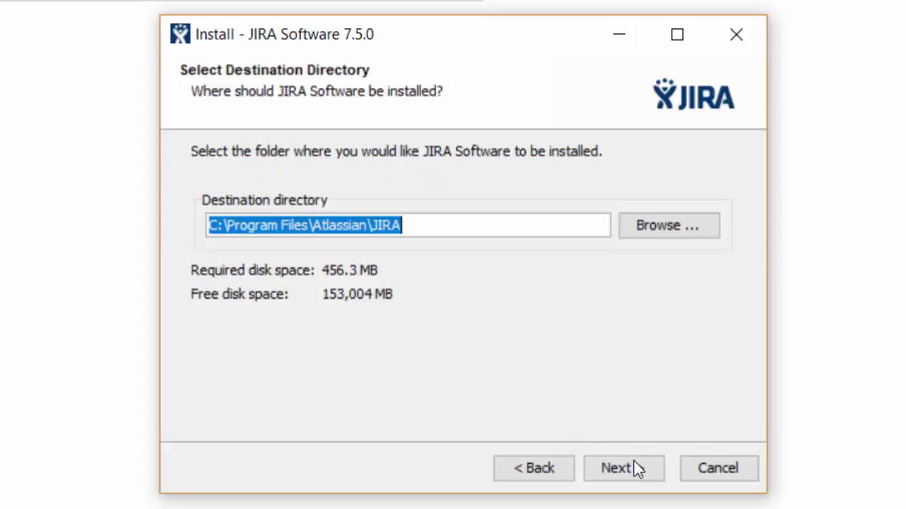
left_click(634, 463)
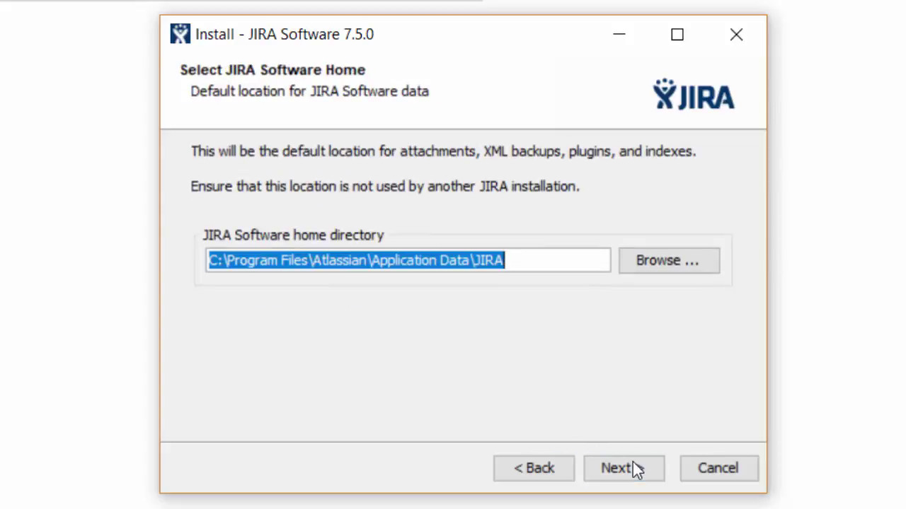
left_click(635, 468)
left_click(635, 468)
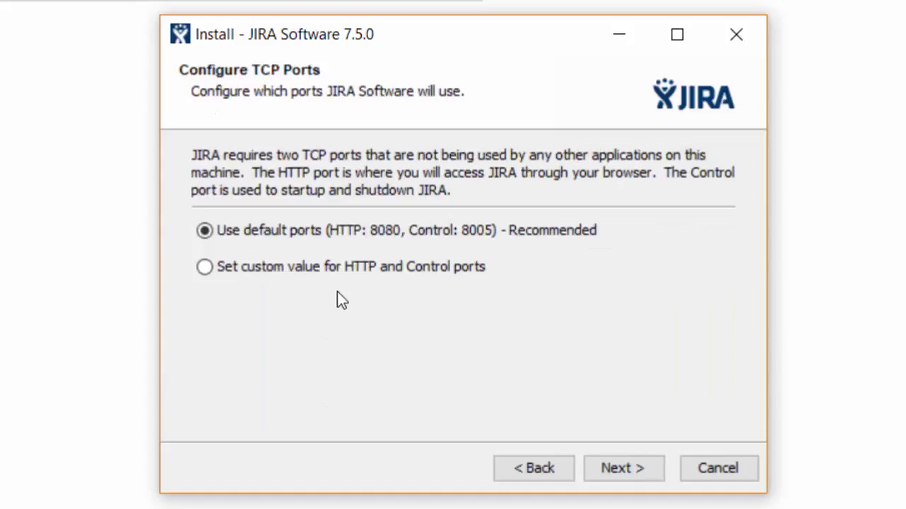
Step: Use custom ports: change HTTP from 8080 to 8089 and Control from 8005 to 8009
left_click(309, 274)
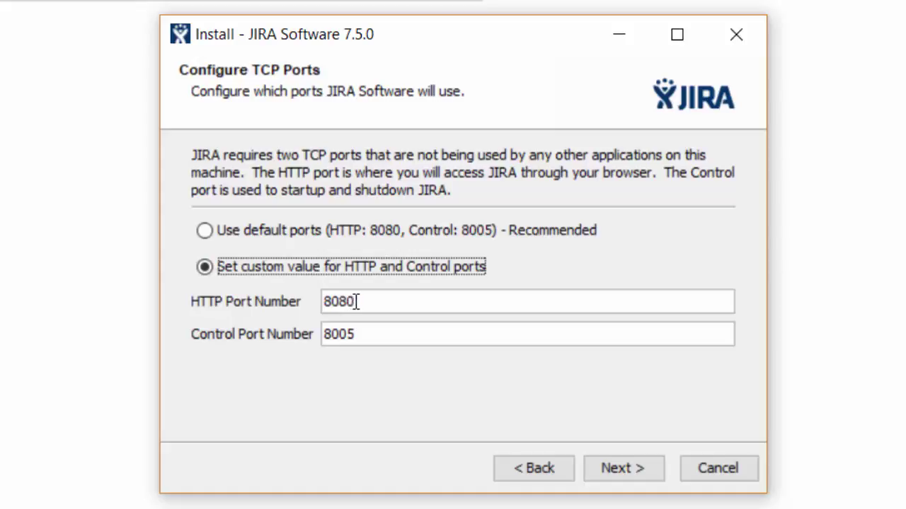
left_click(354, 302)
left_click(377, 304)
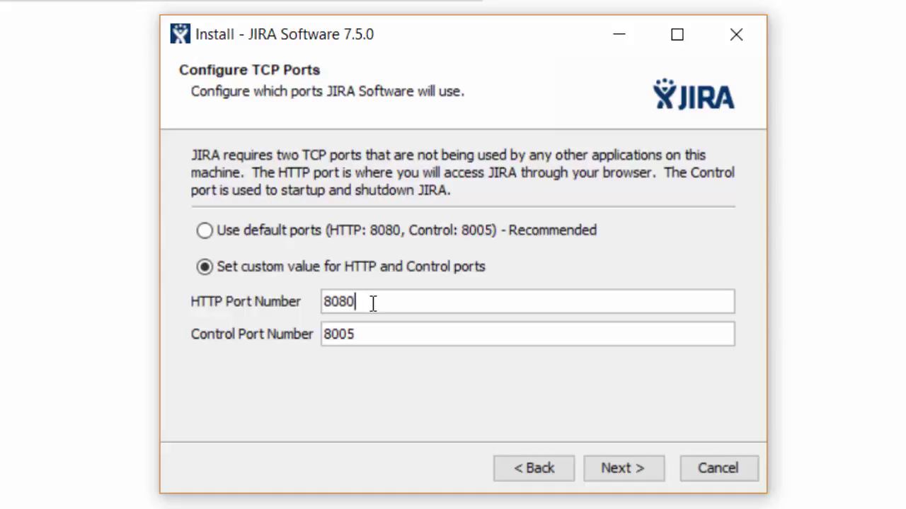
key("BackSpace")
type("9")
left_click(415, 335)
key("End")
key("BackSpace")
type("9")
left_click(616, 473)
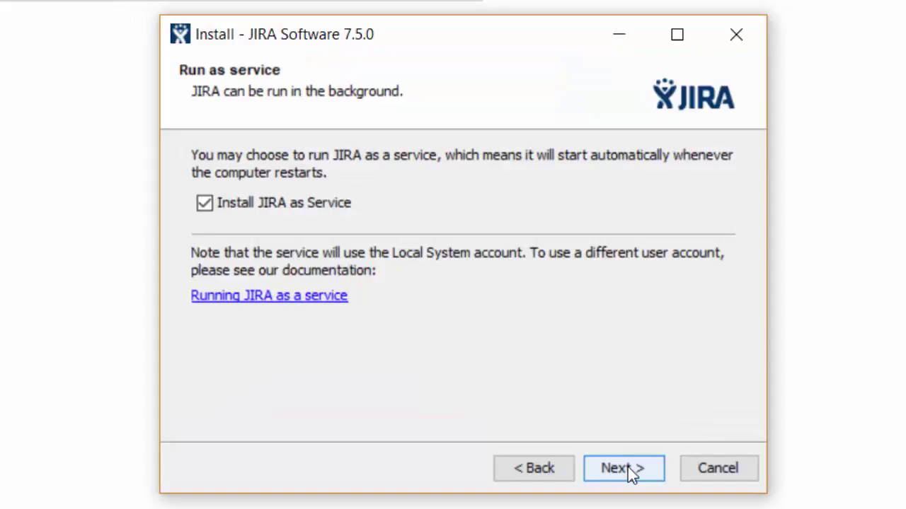
Step: Install JIRA as a service with 'Start JIRA Software 7.5.0 now' unchecked, then finish
left_click(627, 467)
left_click(627, 467)
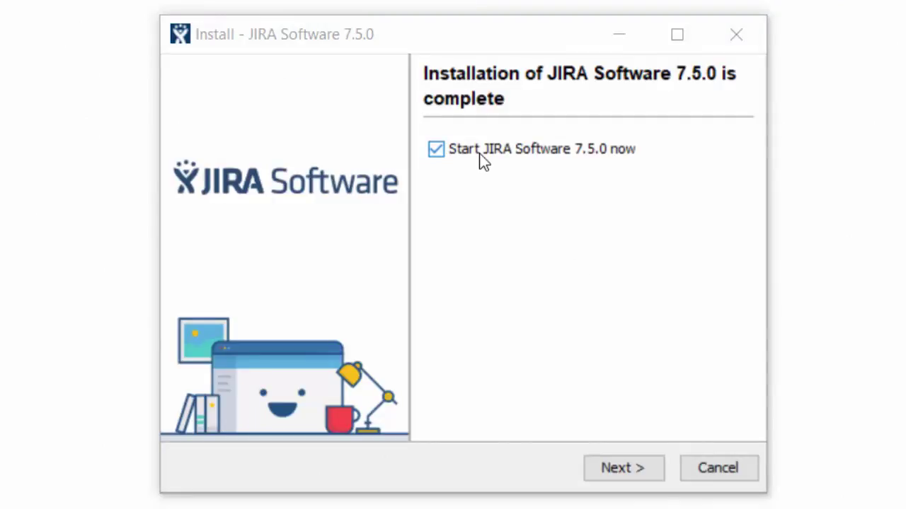
left_click(479, 153)
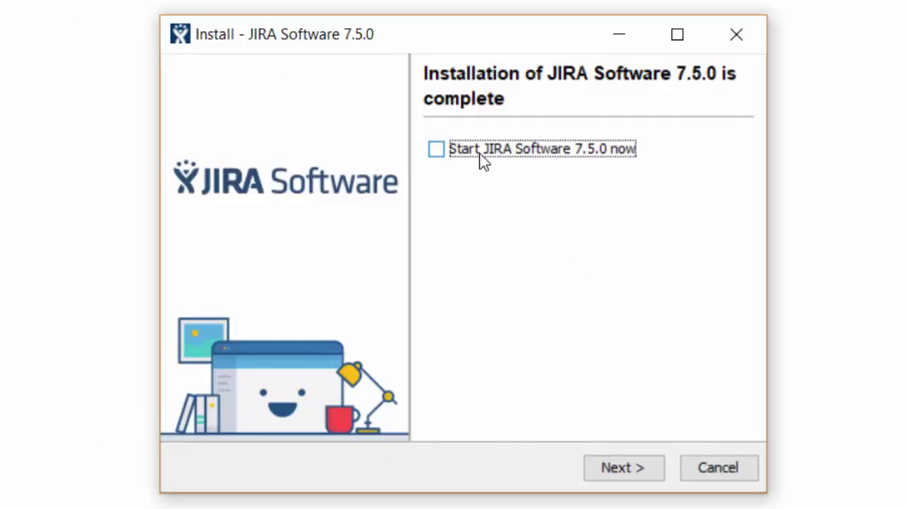
left_click(632, 479)
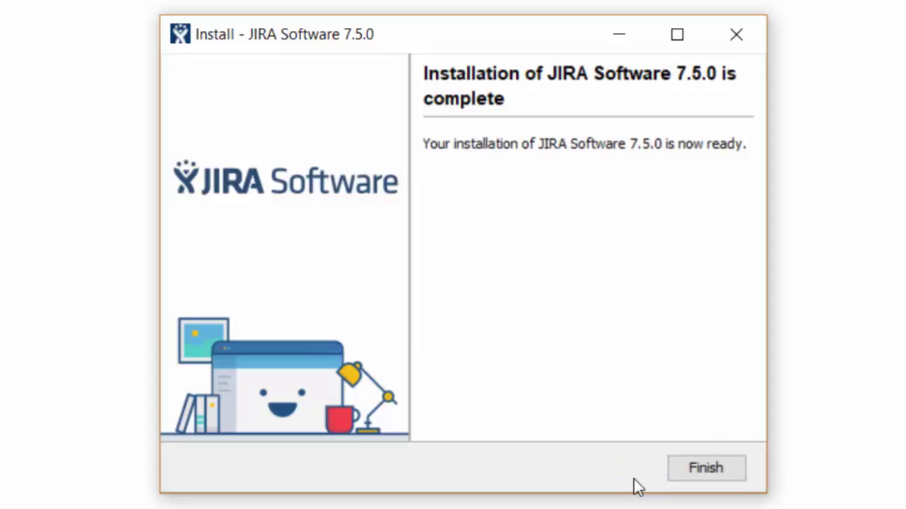
left_click(695, 477)
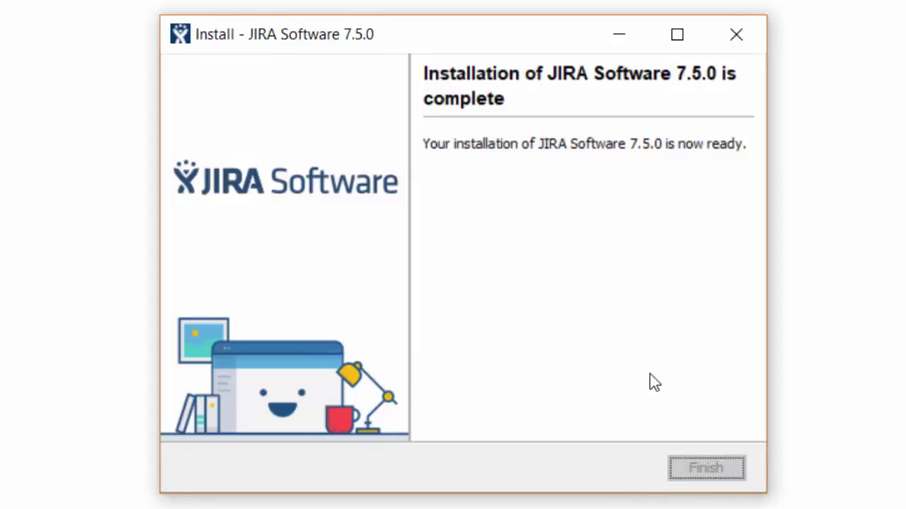
Step: Open C:\Program Files\Atlassian\JIRA\bin in File Explorer and bring up Start menu search
left_click(233, 499)
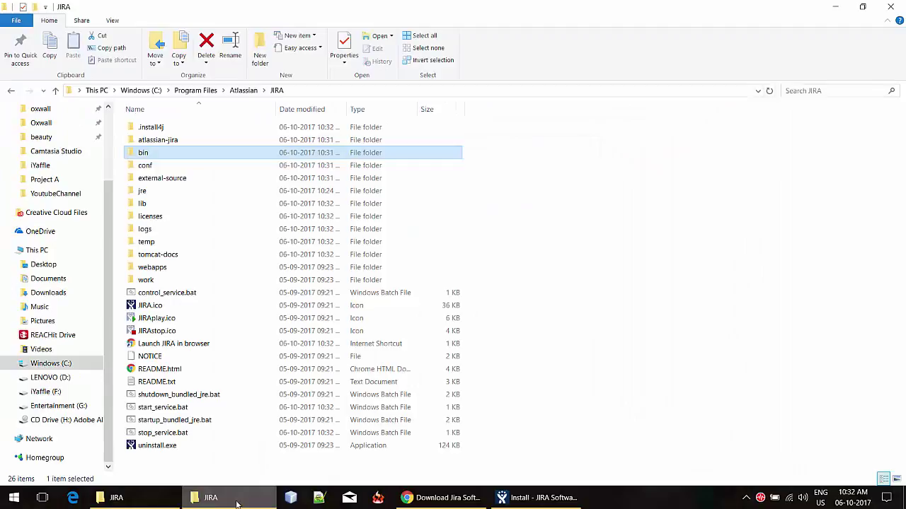
left_click(313, 93)
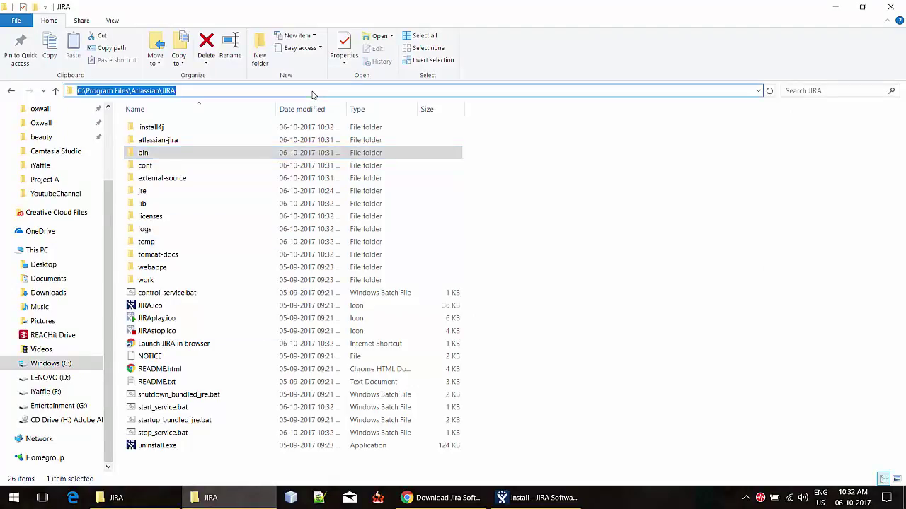
double_click(210, 154)
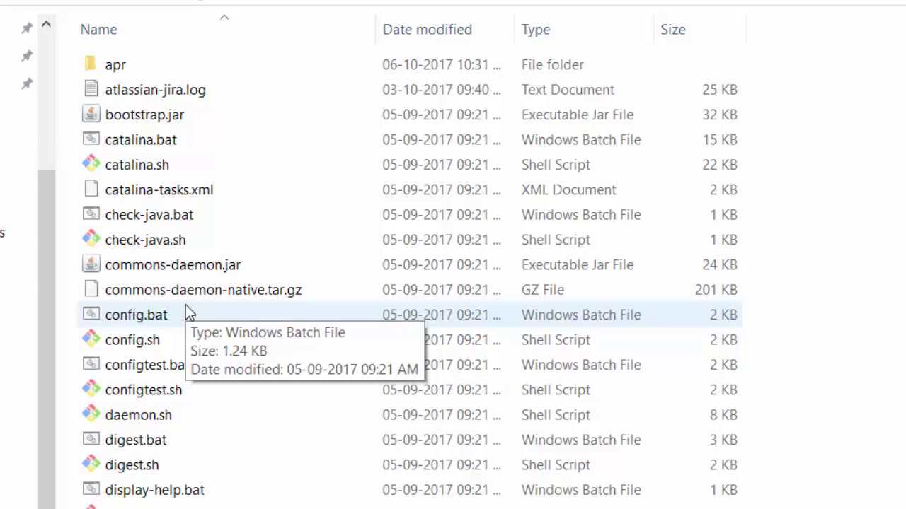
left_click(170, 246)
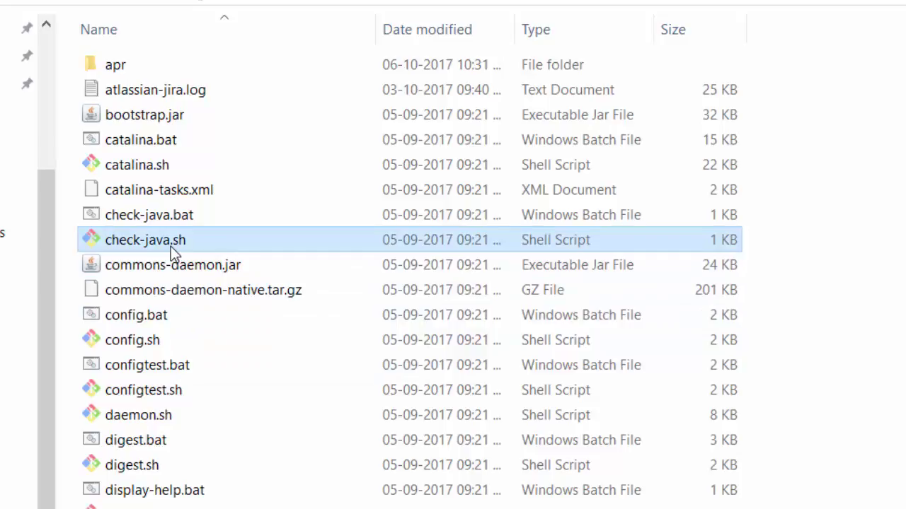
key("super")
Step: Launch Command Prompt as administrator from a 'comm' search
type("comm")
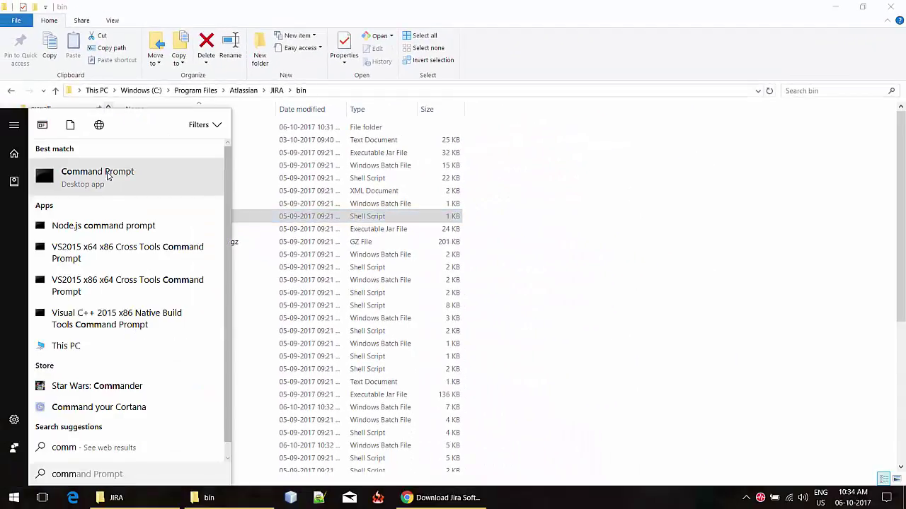
right_click(108, 176)
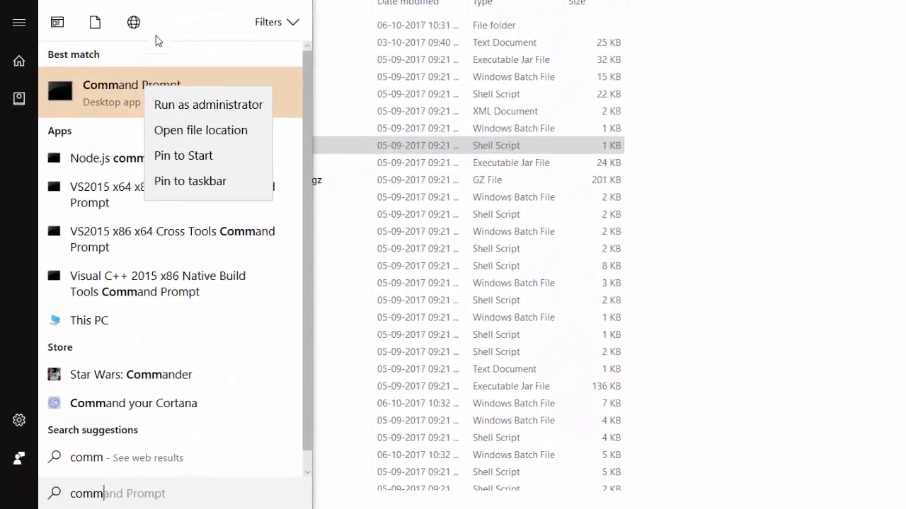
left_click(165, 105)
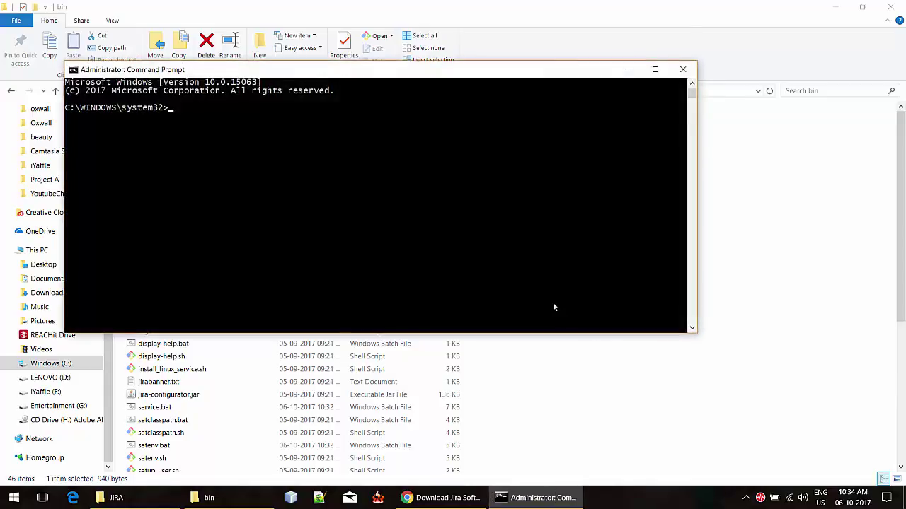
Step: Copy the bin folder path, clear the console with cls, and reveal the bin file listing
left_click(319, 91)
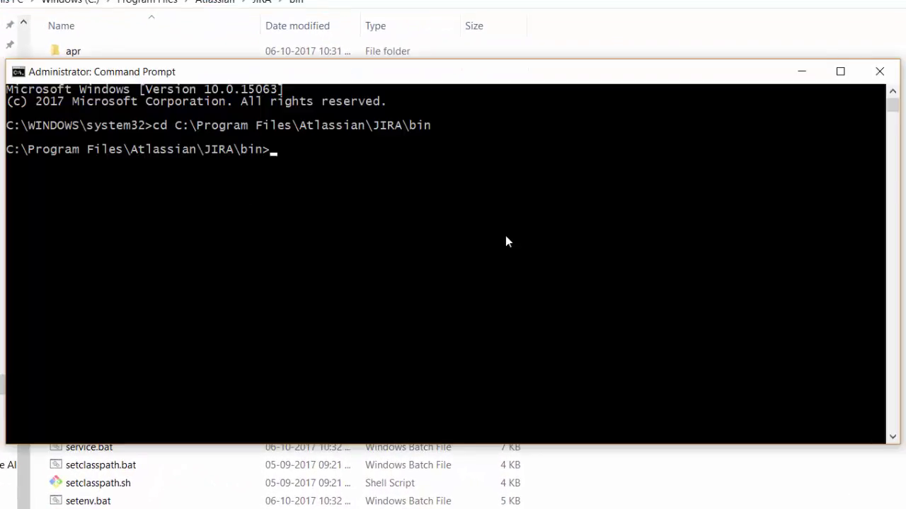
type("cls")
key("Return")
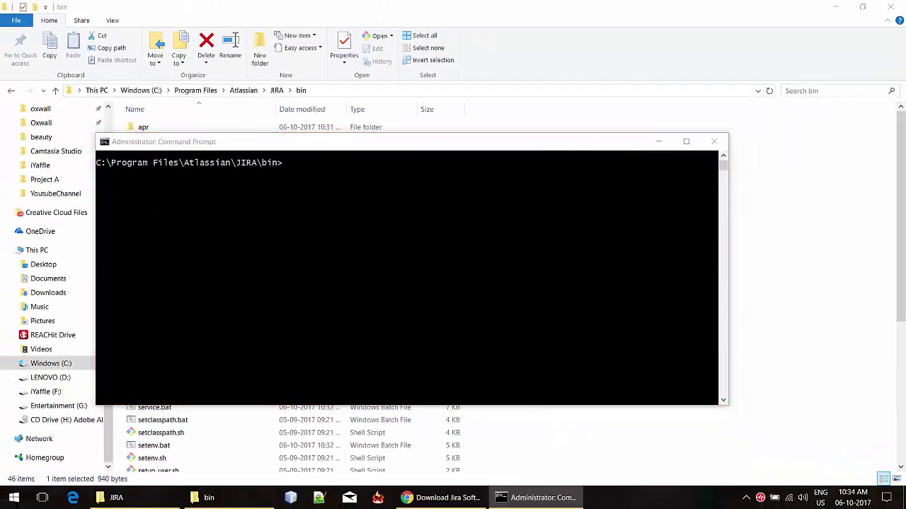
left_click_drag(317, 144, 516, 154)
left_click(162, 419)
scroll(163, 425, "down", 2)
Step: Run start-jira.bat /fg from the bin folder to start JIRA 7.5.0 in the foreground
left_click(161, 440)
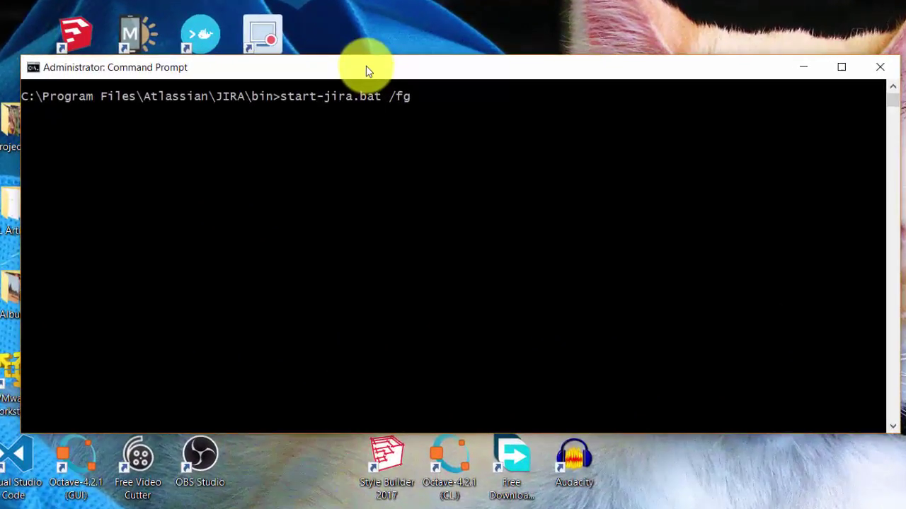
key("Return")
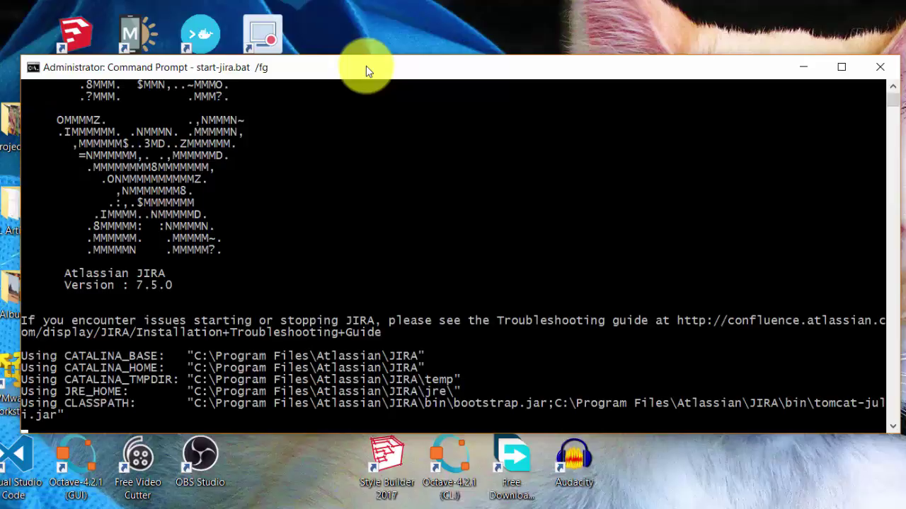